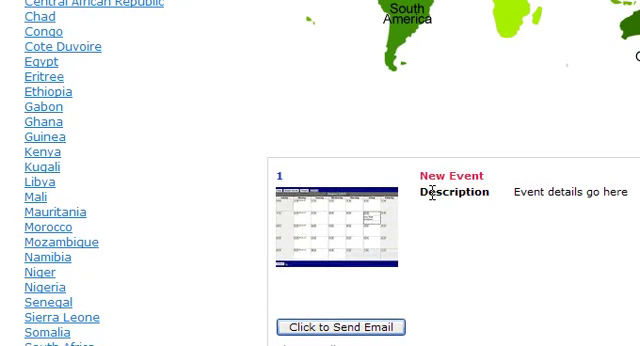
Select the word 'Description' in the live ad page's event listing.
{"action": "left_click_drag", "start_coordinate": [428, 194], "coordinate": [472, 195]}
{"action": "scroll", "coordinate": [442, 274], "scroll_direction": "down", "scroll_amount": 3}
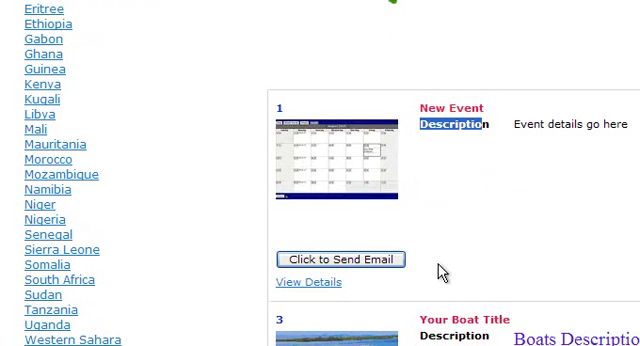
{"action": "scroll", "coordinate": [442, 274], "scroll_direction": "down", "scroll_amount": 3}
{"action": "scroll", "coordinate": [442, 272], "scroll_direction": "up", "scroll_amount": 1}
{"action": "scroll", "coordinate": [442, 272], "scroll_direction": "up", "scroll_amount": 8}
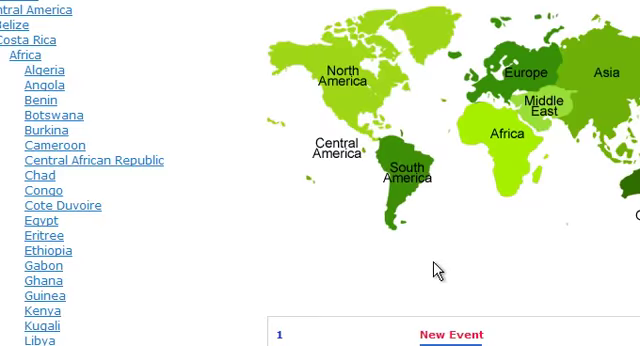
{"action": "scroll", "coordinate": [420, 265], "scroll_direction": "up", "scroll_amount": 2}
{"action": "scroll", "coordinate": [395, 262], "scroll_direction": "down", "scroll_amount": 2}
{"action": "scroll", "coordinate": [395, 262], "scroll_direction": "down", "scroll_amount": 6}
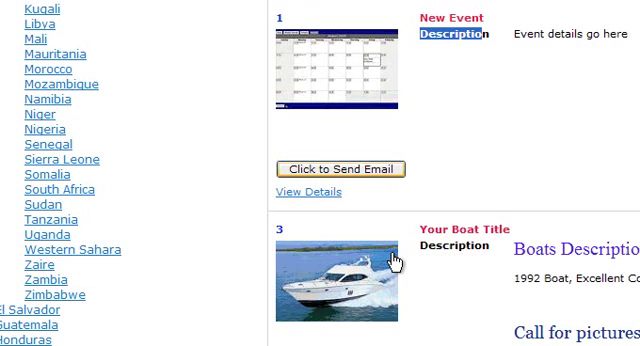
{"action": "scroll", "coordinate": [390, 238], "scroll_direction": "down", "scroll_amount": 1}
{"action": "scroll", "coordinate": [390, 238], "scroll_direction": "down", "scroll_amount": 1}
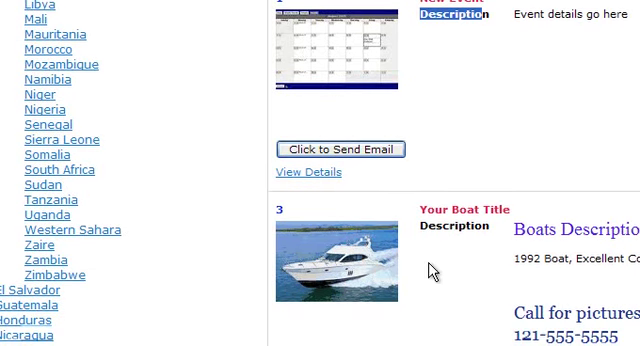
{"action": "scroll", "coordinate": [430, 260], "scroll_direction": "down", "scroll_amount": 1}
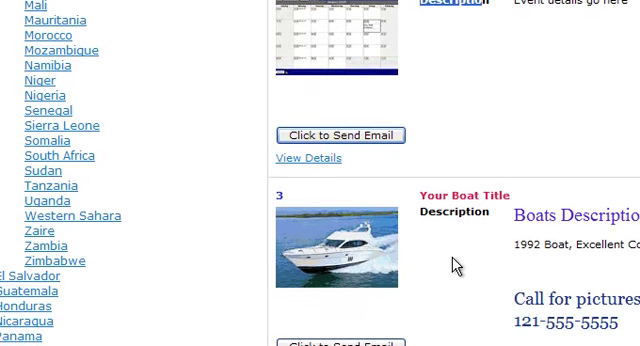
{"action": "scroll", "coordinate": [455, 264], "scroll_direction": "up", "scroll_amount": 1}
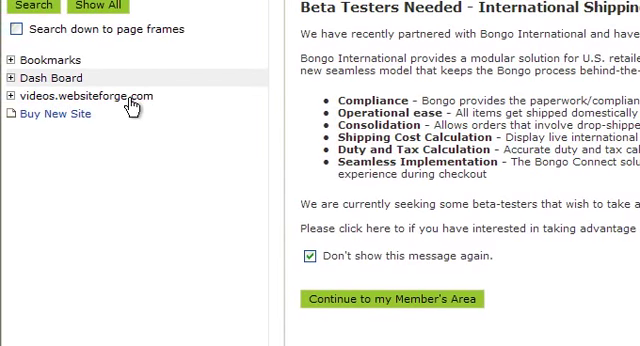
Expand videos.websiteforge.com > Pages > Ad Module Pages > Ad Module Layout 2 > Area A (Main).
{"action": "left_click", "coordinate": [131, 100]}
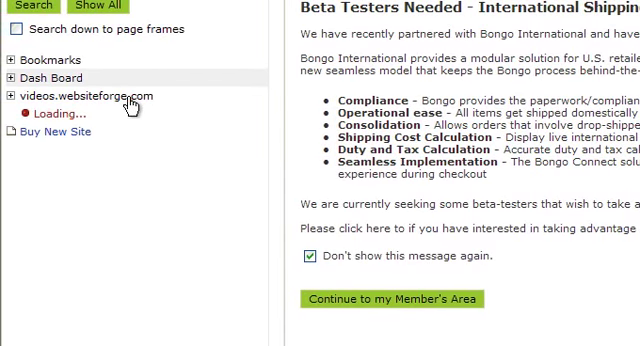
{"action": "scroll", "coordinate": [131, 104], "scroll_direction": "down", "scroll_amount": 2}
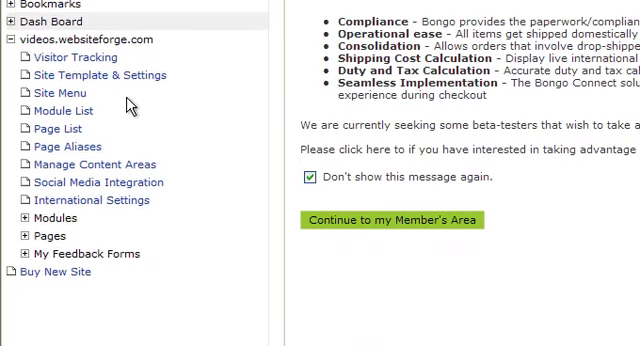
{"action": "left_click", "coordinate": [52, 240]}
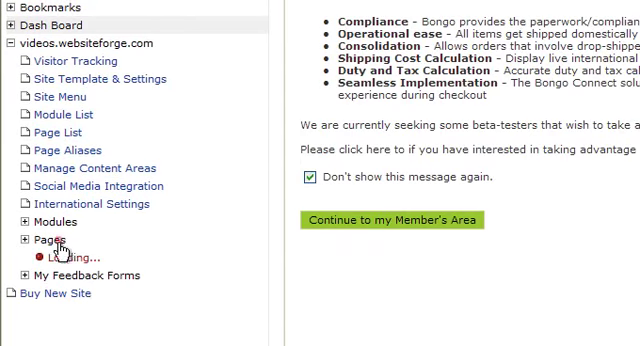
{"action": "scroll", "coordinate": [88, 240], "scroll_direction": "down", "scroll_amount": 3}
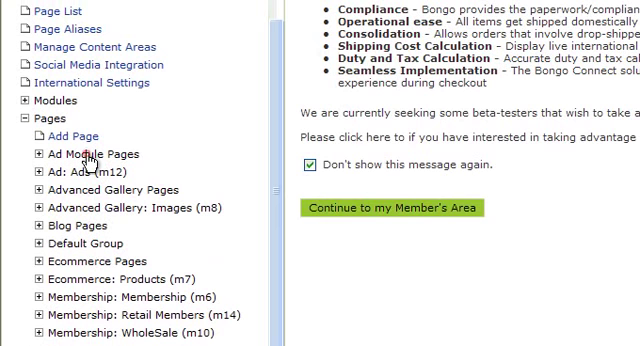
{"action": "left_click", "coordinate": [90, 154]}
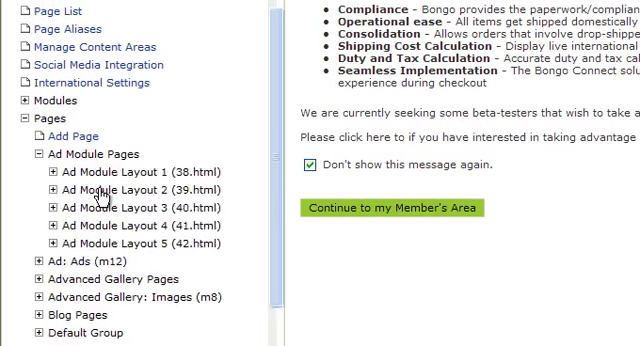
{"action": "left_click", "coordinate": [102, 190]}
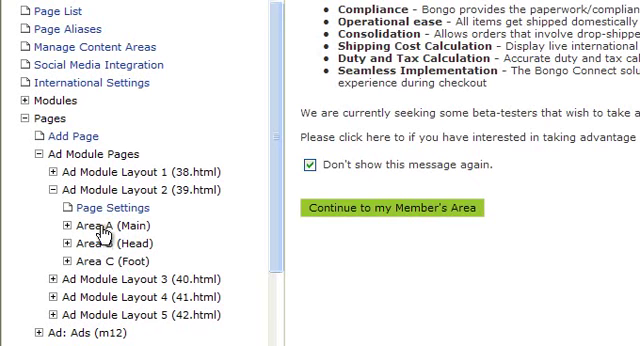
{"action": "left_click", "coordinate": [104, 228]}
{"action": "scroll", "coordinate": [104, 230], "scroll_direction": "down", "scroll_amount": 2}
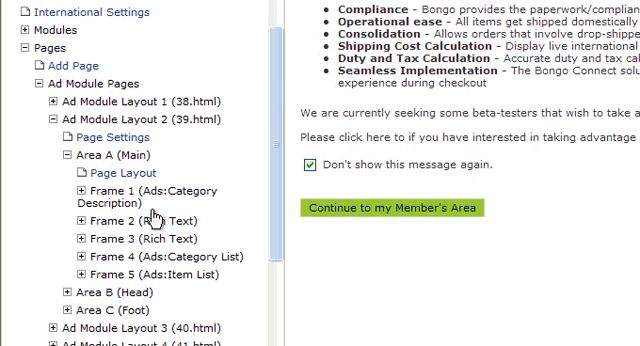
{"action": "scroll", "coordinate": [150, 265], "scroll_direction": "down", "scroll_amount": 1}
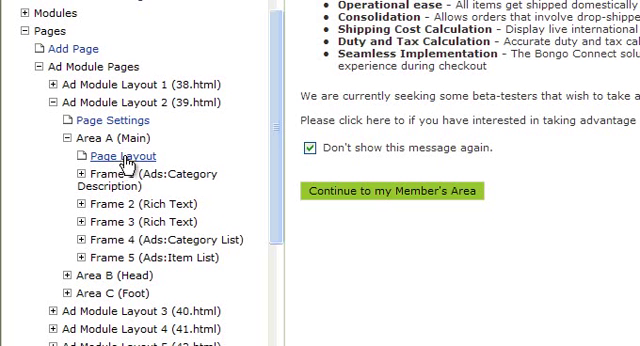
Show Area A's page layout and cancel out of the Location Description frame setup.
{"action": "left_click", "coordinate": [123, 156]}
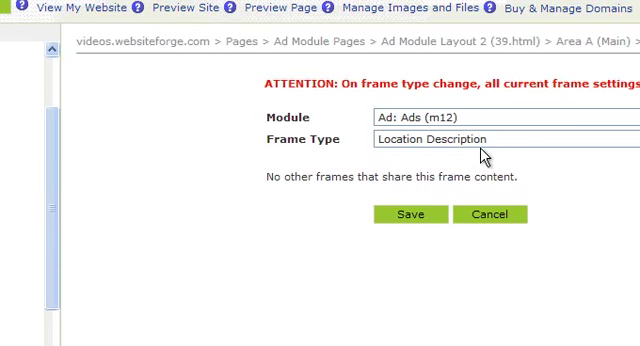
{"action": "left_click", "coordinate": [452, 213]}
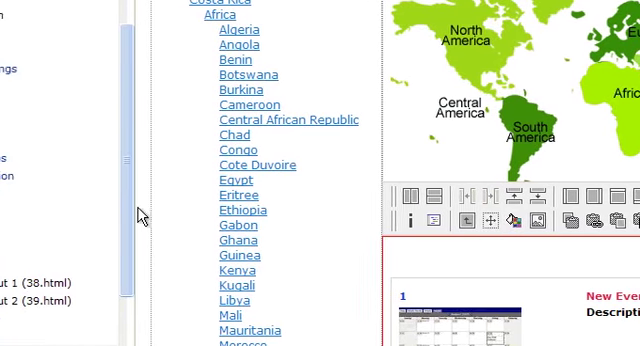
{"action": "left_click_drag", "start_coordinate": [177, 160], "coordinate": [181, 236]}
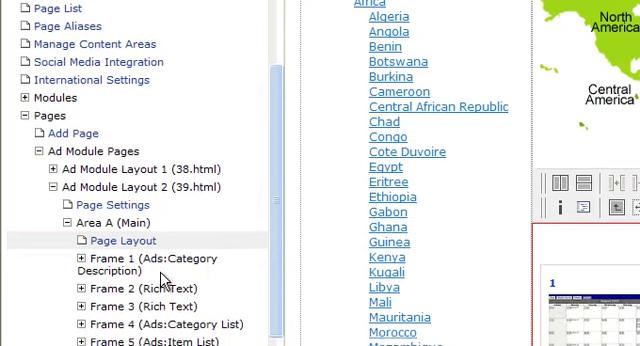
{"action": "scroll", "coordinate": [163, 279], "scroll_direction": "down", "scroll_amount": 2}
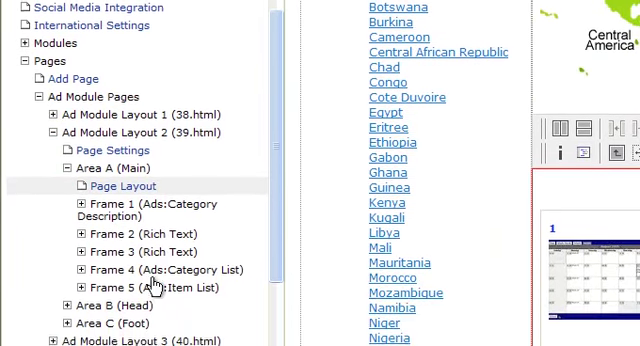
Expand Frame 5 (Ads:Item List) and bring up its Layout Builder.
{"action": "left_click", "coordinate": [152, 291]}
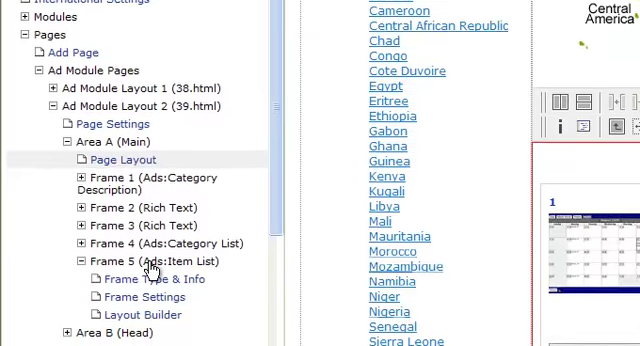
{"action": "left_click", "coordinate": [143, 290]}
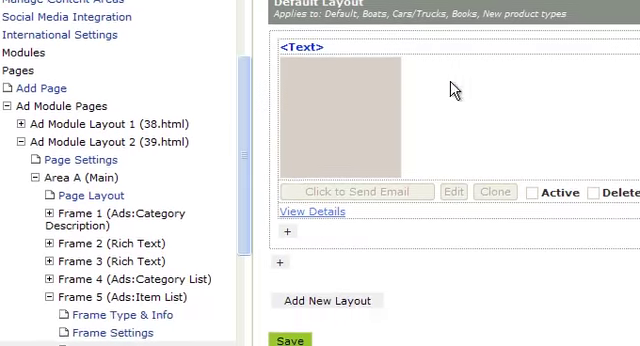
{"action": "scroll", "coordinate": [315, 60], "scroll_direction": "up", "scroll_amount": 1}
Edit the <Text> field's code settings in the item list's Default Layout.
{"action": "right_click", "coordinate": [340, 95]}
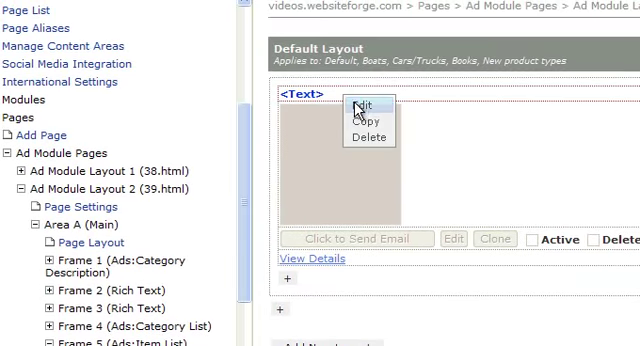
{"action": "left_click", "coordinate": [360, 104]}
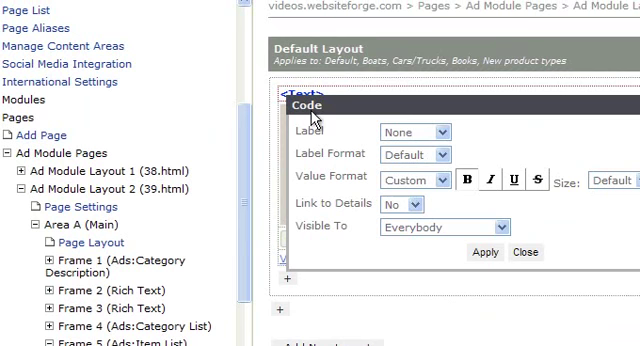